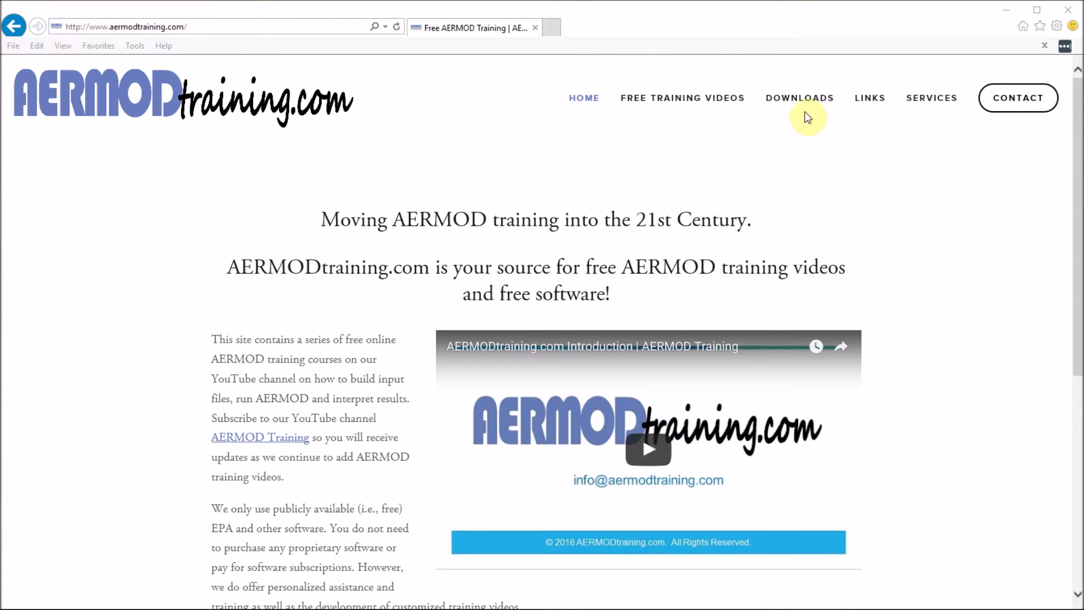
Go to the DOWNLOADS page and scroll to the Free AERMOD Training Example Run options.
left_click(826, 102)
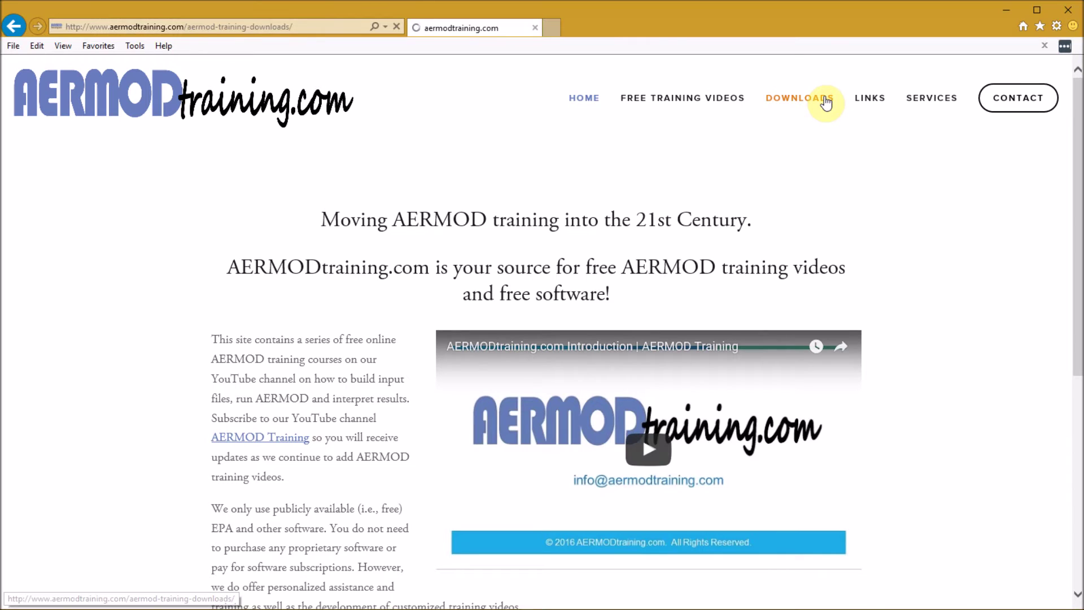
scroll(824, 104, "down", 5)
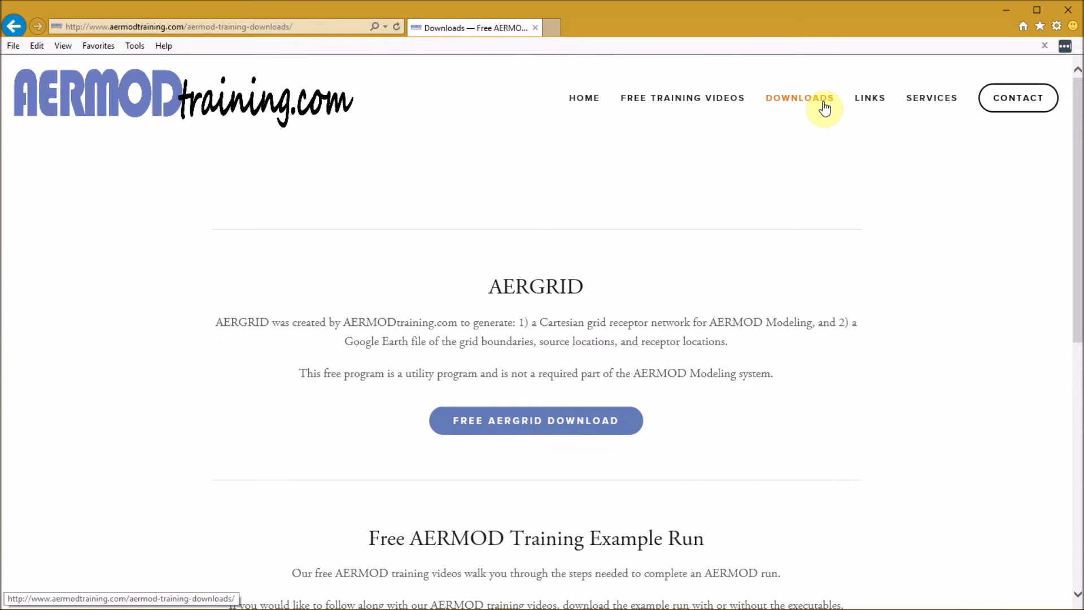
scroll(806, 194, "down", 2)
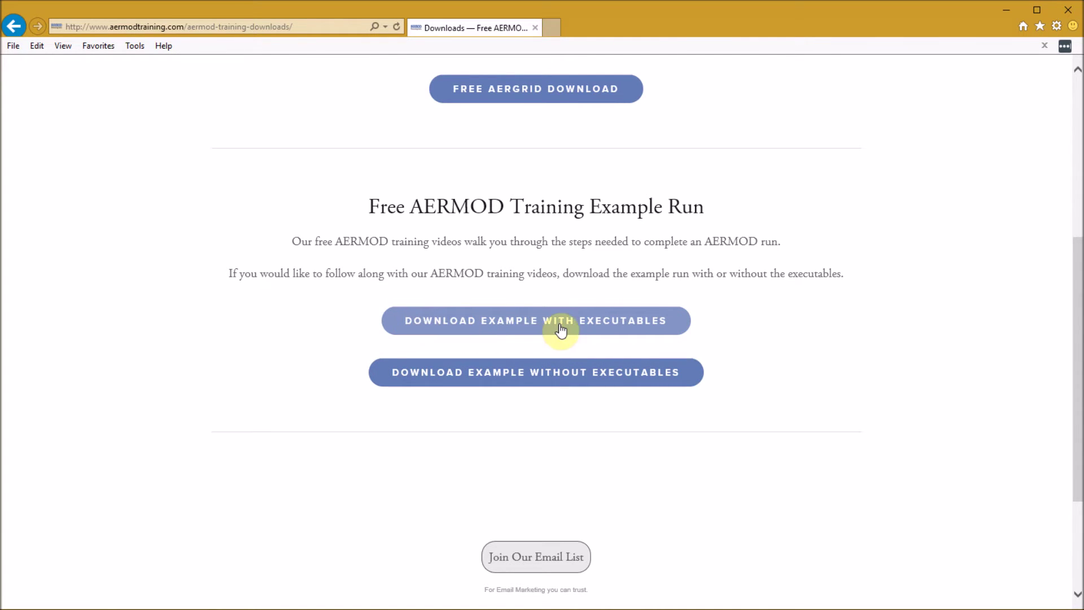
Request the example with executables, entering first name 'AERMOD', last name 'Training' and the contact's e-mail.
left_click(614, 325)
left_click(492, 197)
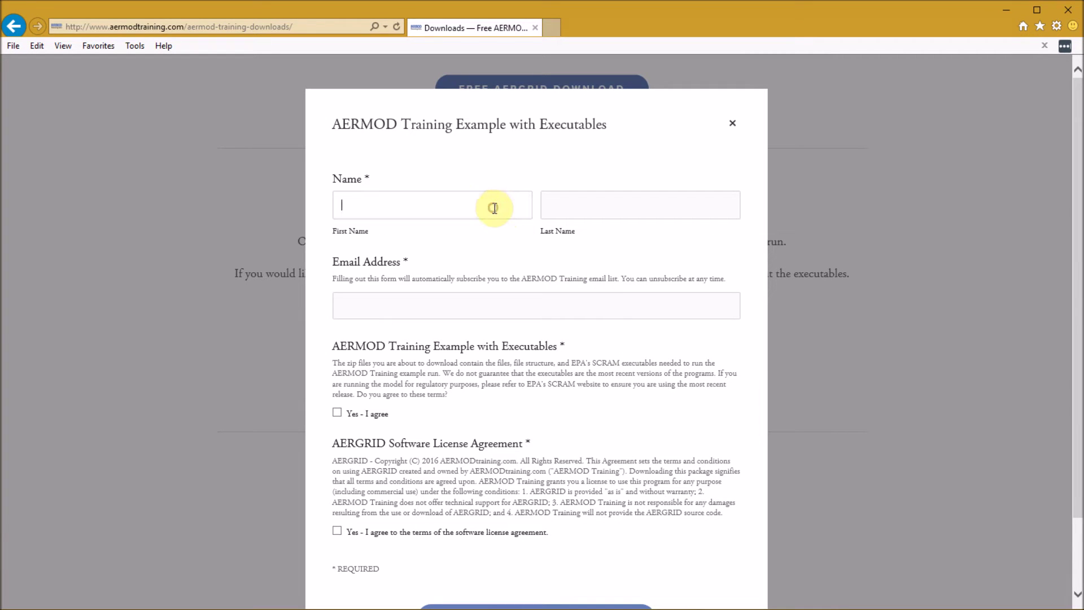
type("AERMOD")
key("Tab")
type("Training")
key("ctrl+v")
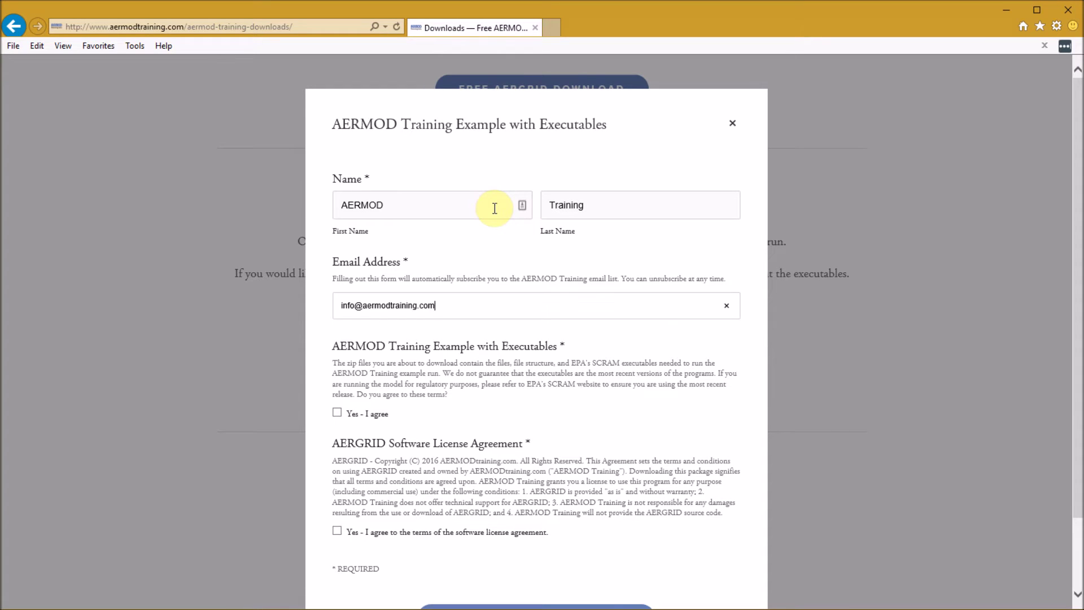
Accept the example terms and the AERGRID license agreement, then submit the form.
scroll(375, 343, "down", 2)
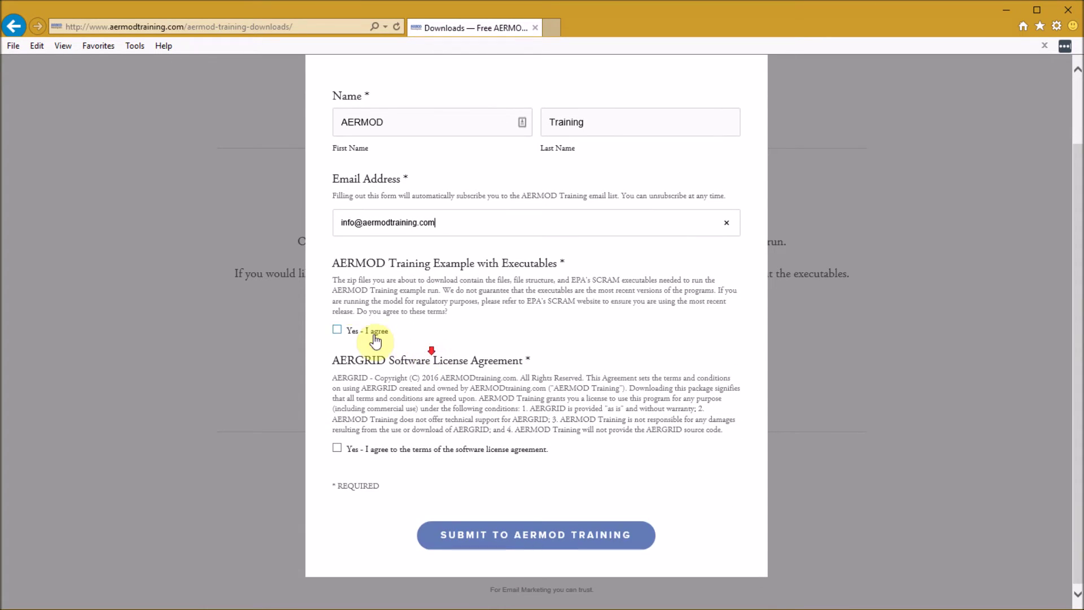
left_click(338, 330)
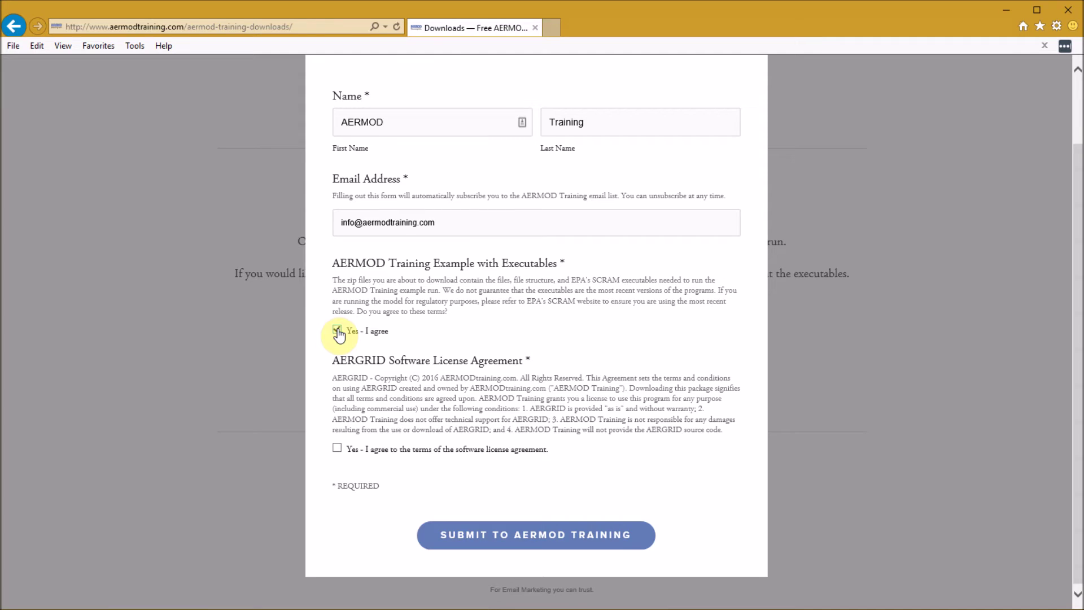
left_click(338, 450)
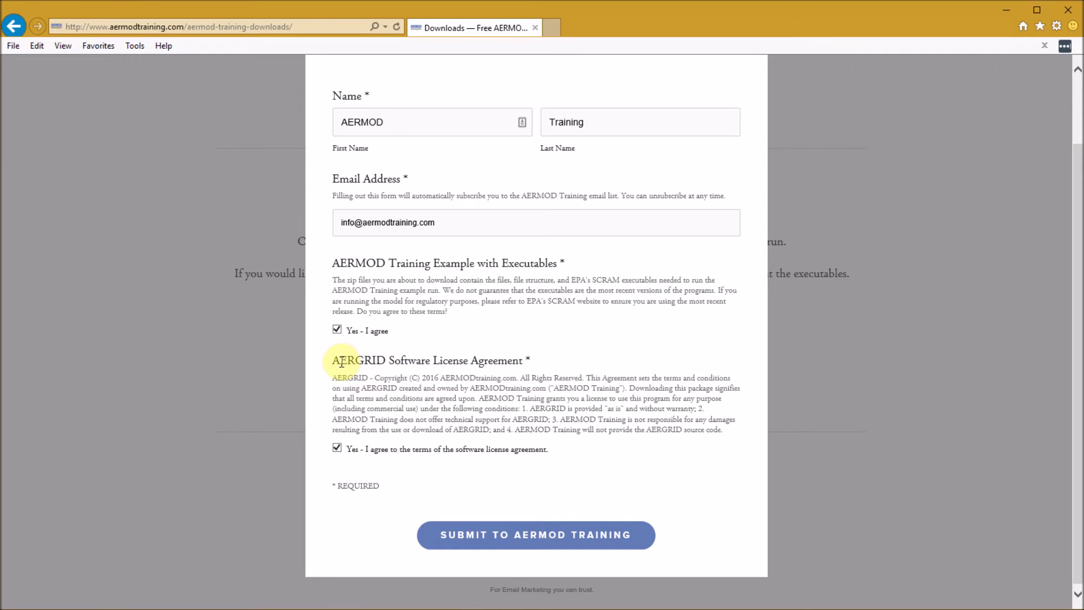
left_click(507, 545)
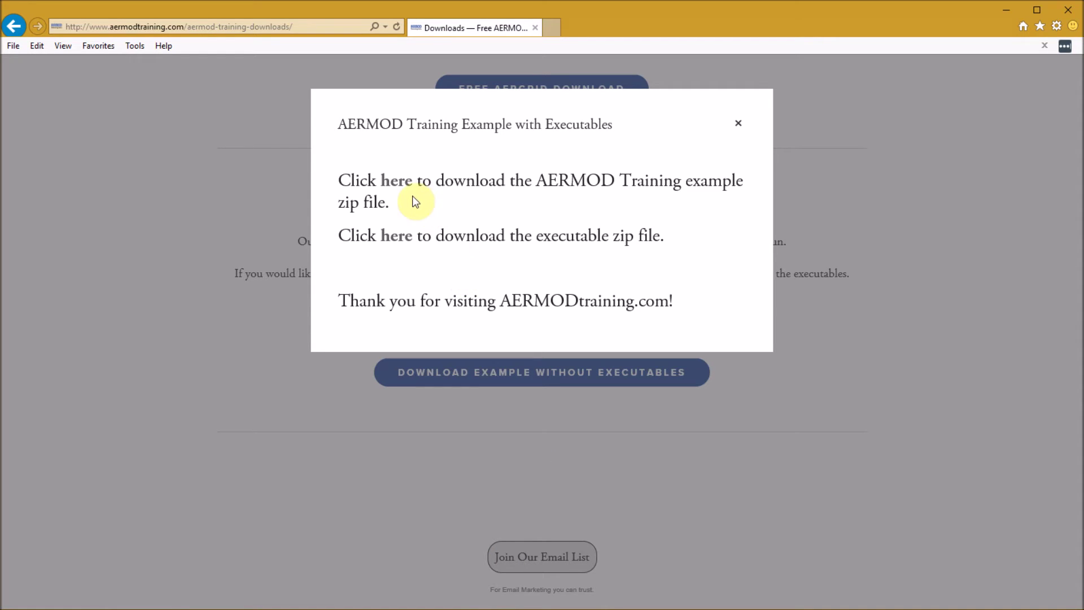
Save EXAMPLE1.zip from its download link to the Modeling (M:) drive.
right_click(394, 183)
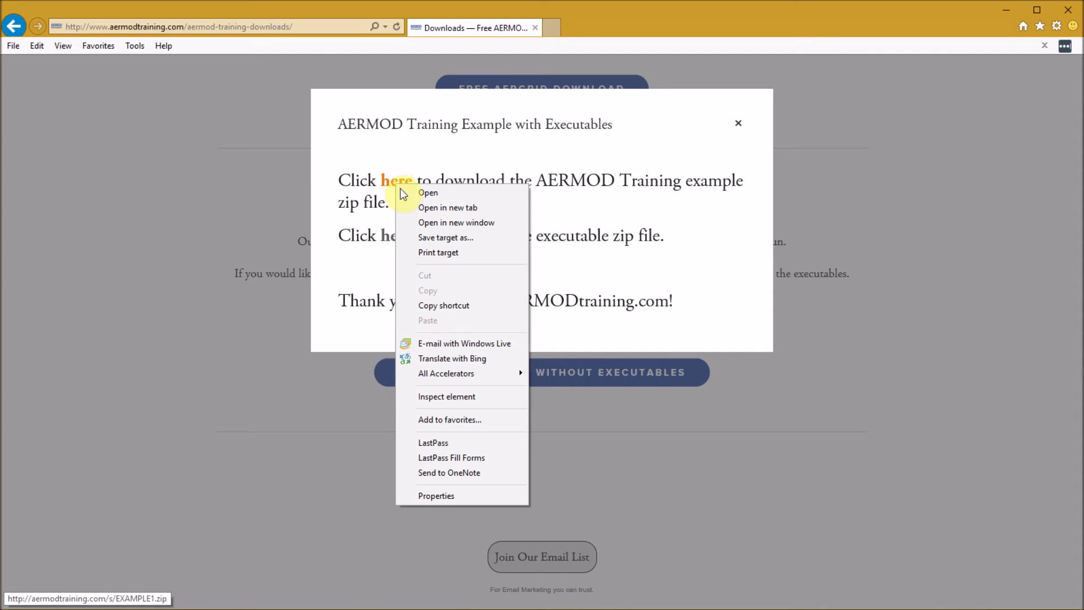
left_click(448, 238)
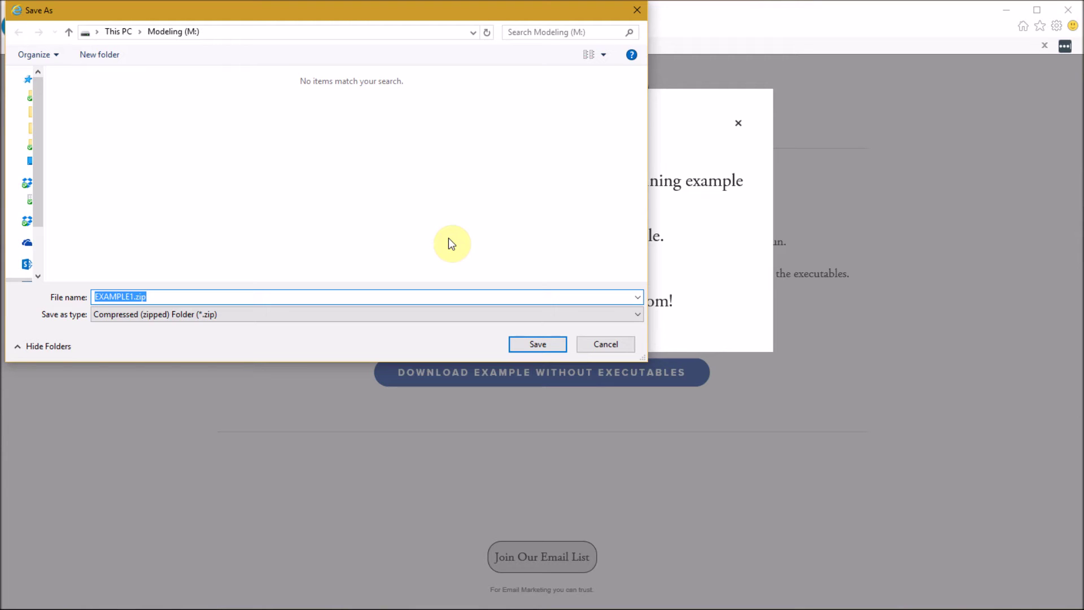
left_click(537, 342)
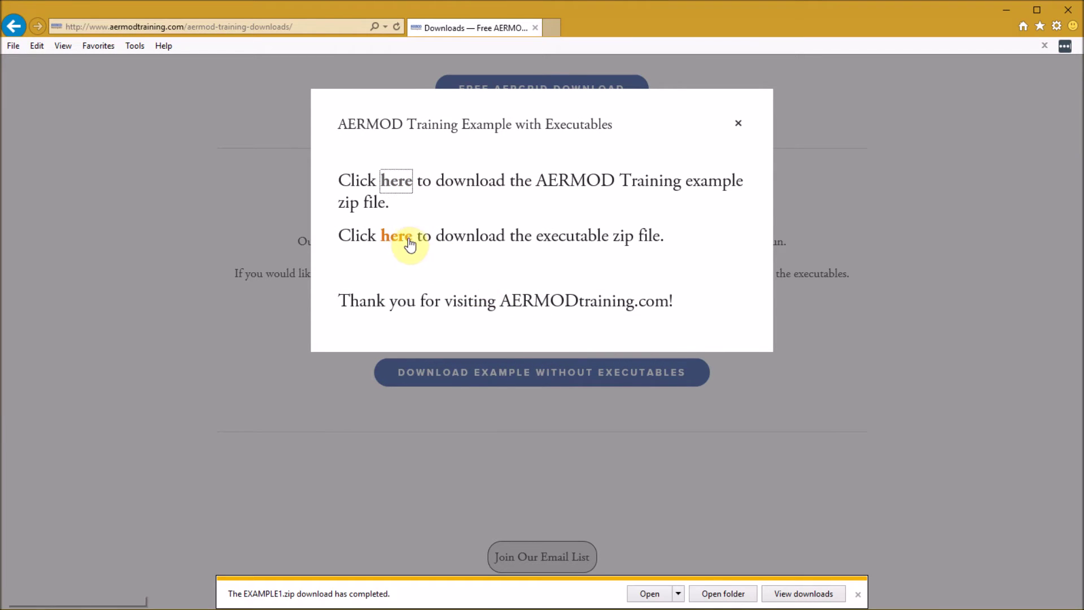
Save EXE.zip from its download link to the Modeling (M:) drive.
left_click(405, 240)
right_click(404, 239)
left_click(440, 290)
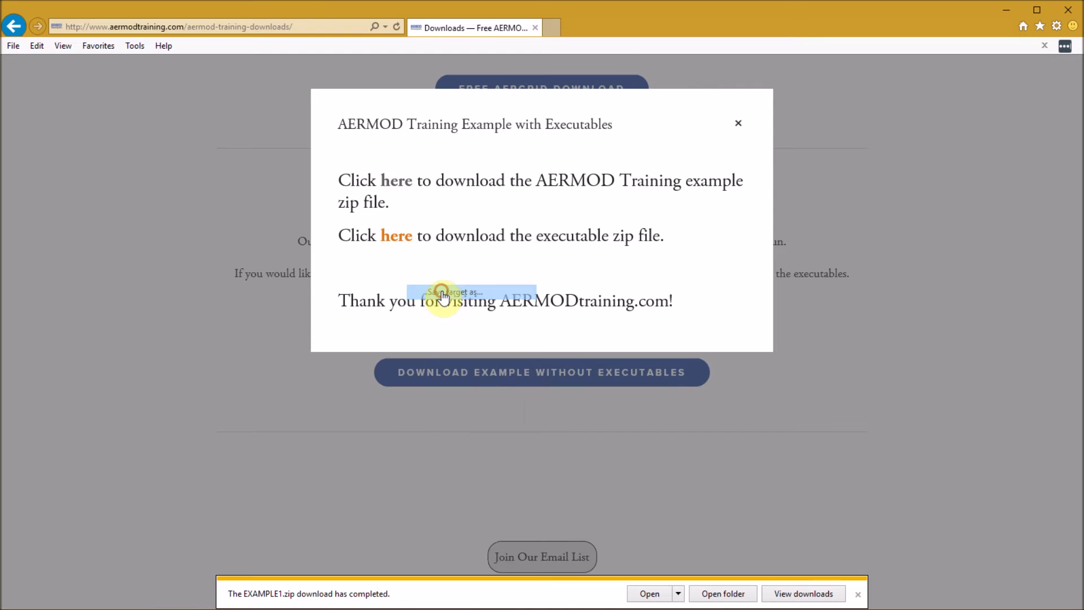
left_click(534, 343)
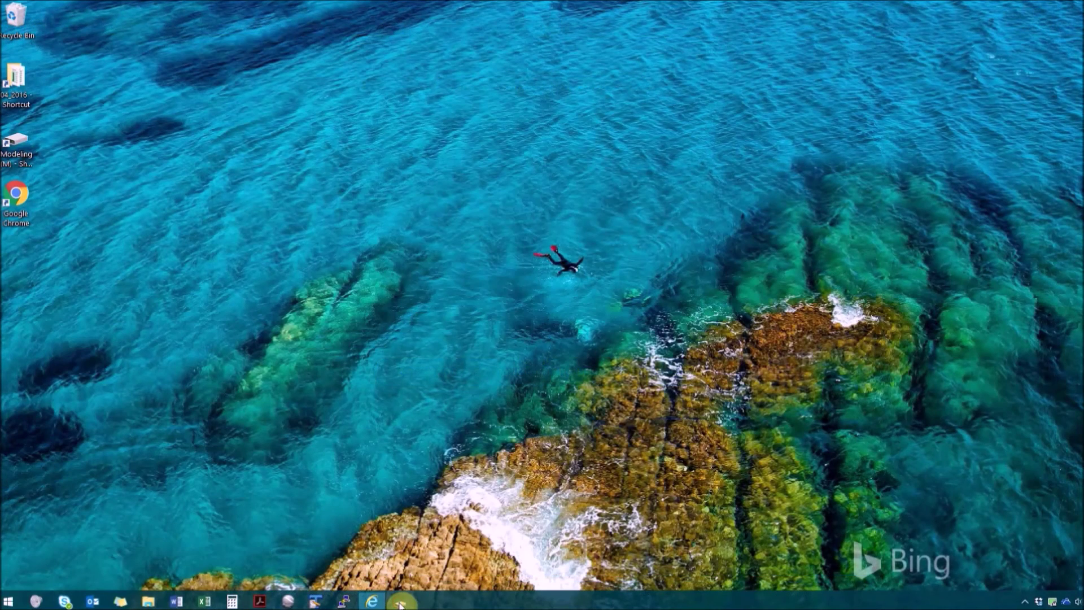
On Modeling (M:), extract EXAMPLE1.zip with the destination changed to M:\.
left_click(399, 603)
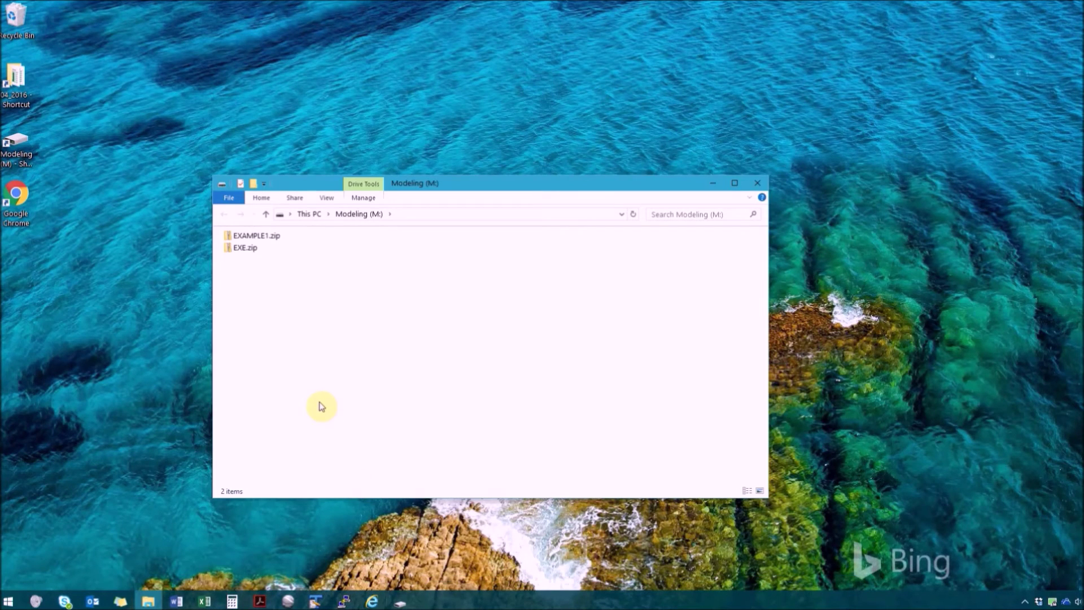
right_click(254, 236)
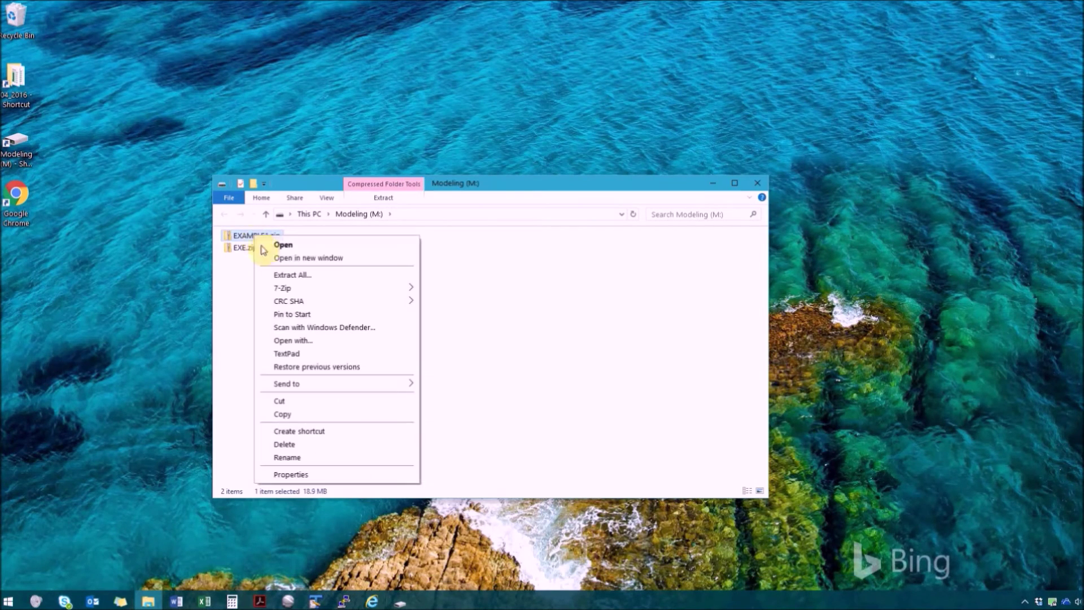
left_click(287, 275)
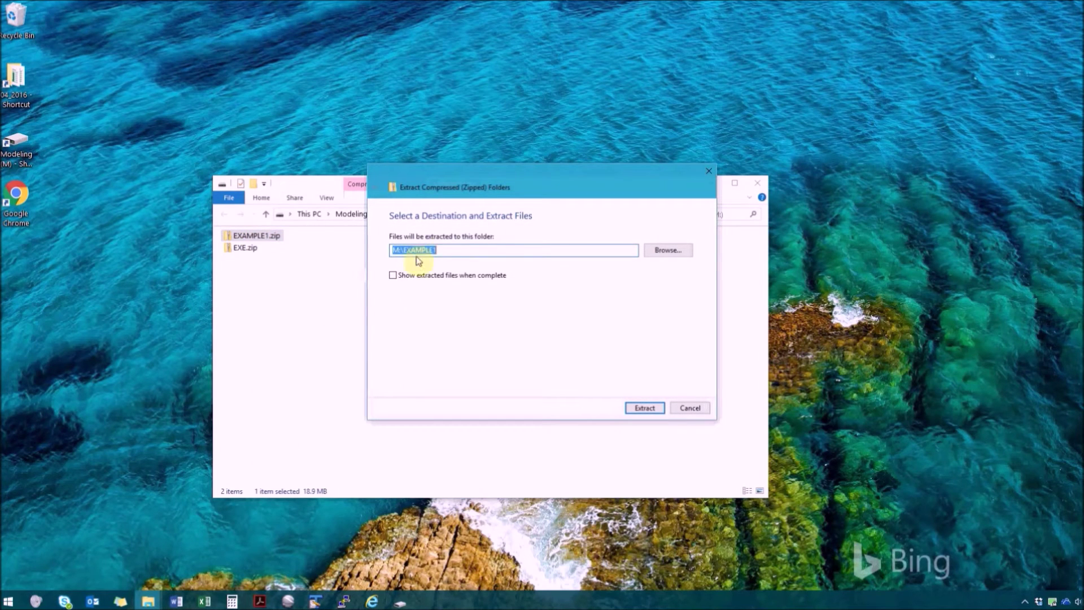
left_click(442, 250)
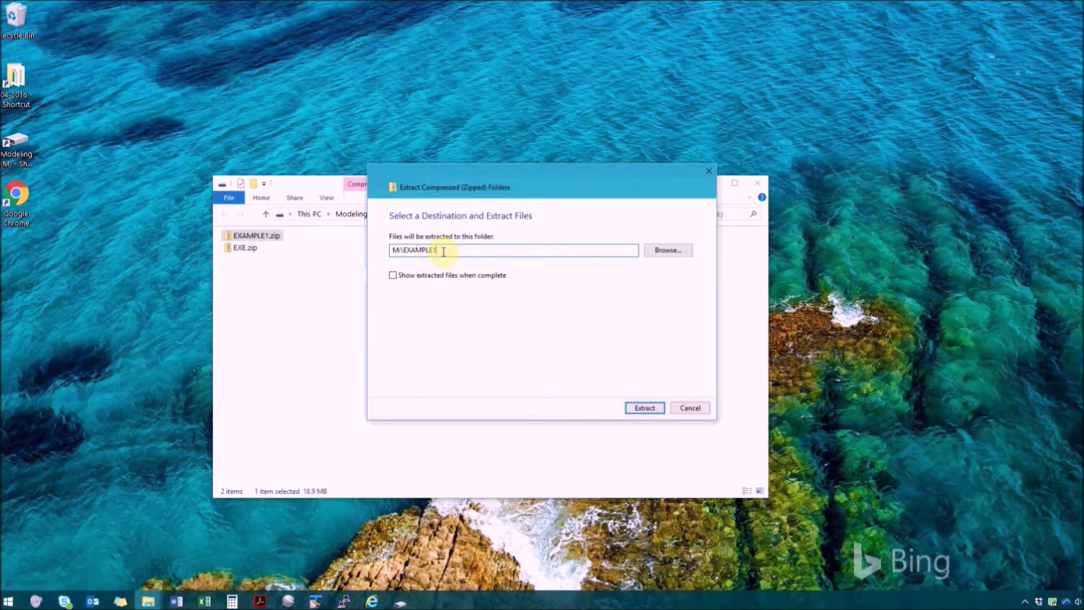
key("BackSpace")
key("BackSpace")
key("BackSpace")
key("BackSpace")
key("BackSpace")
key("BackSpace")
key("BackSpace")
key("BackSpace")
key("BackSpace")
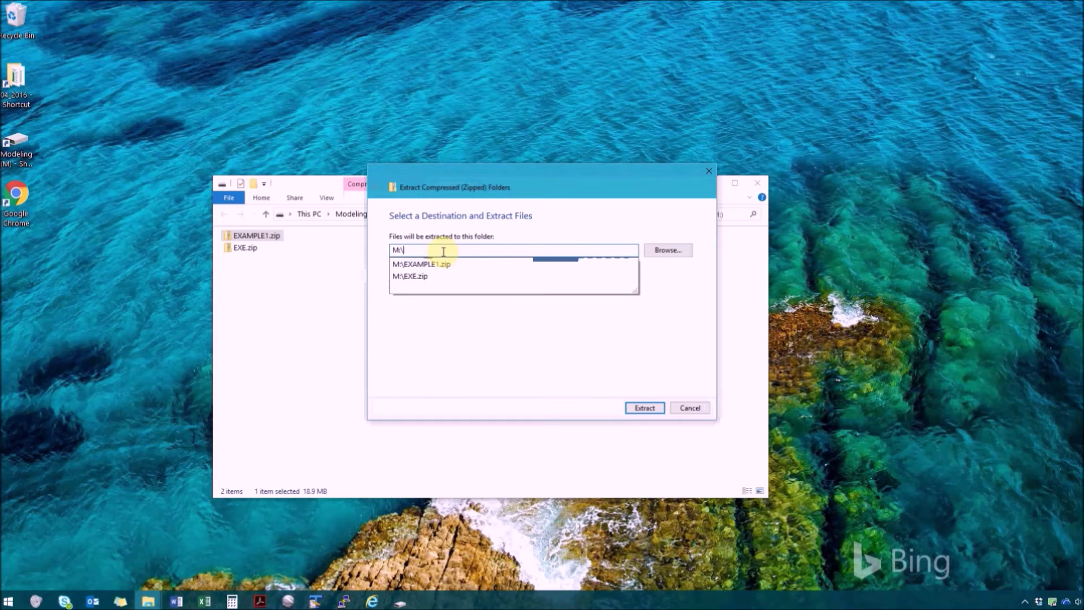
type("\\")
left_click(643, 408)
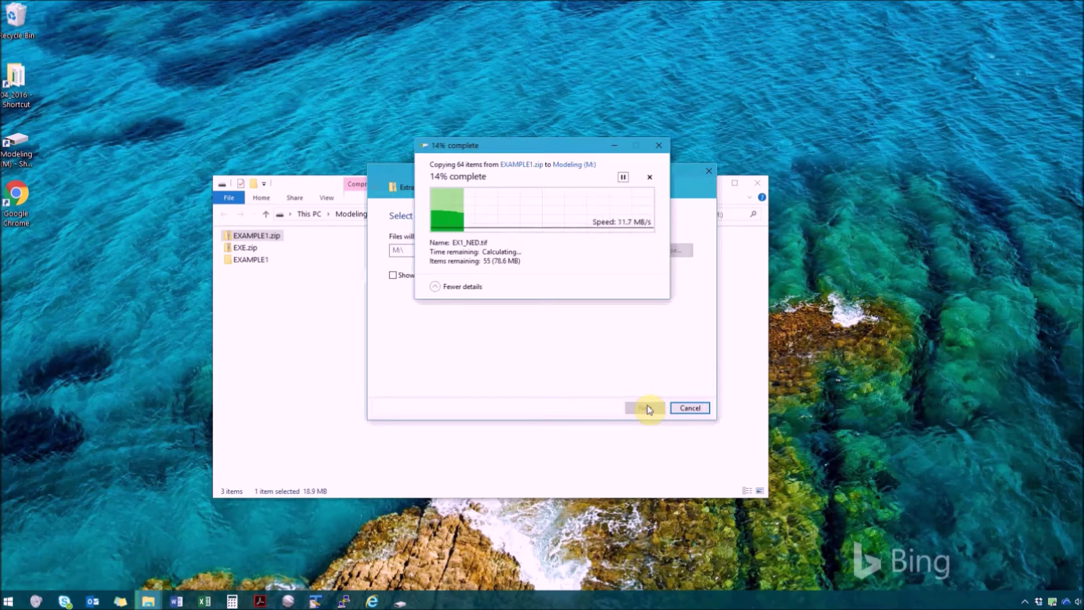
Extract EXE.zip to M:\ as well.
left_click(251, 250)
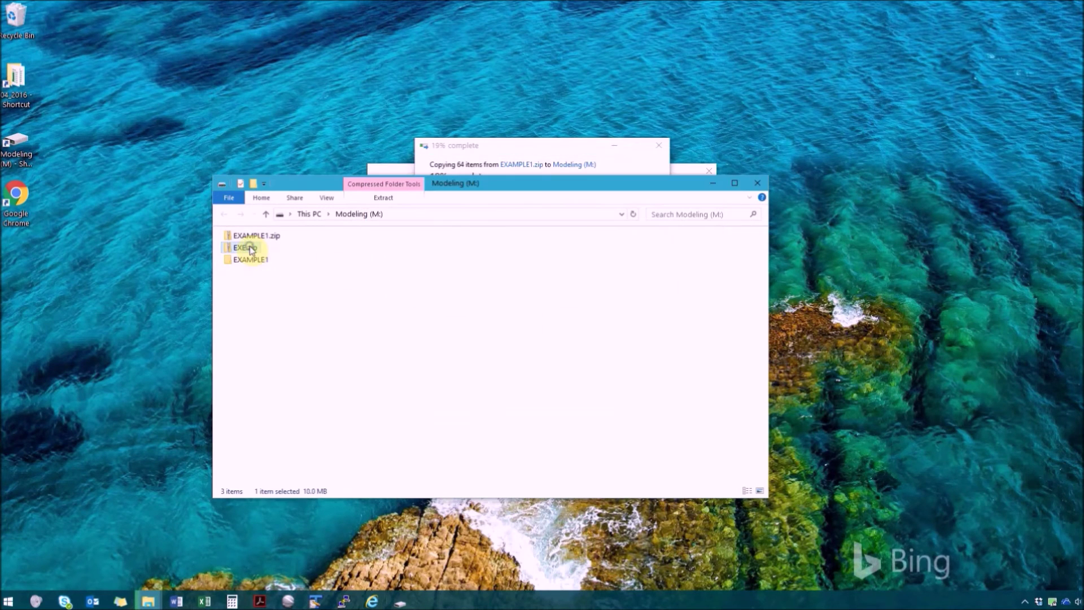
right_click(249, 249)
left_click(283, 286)
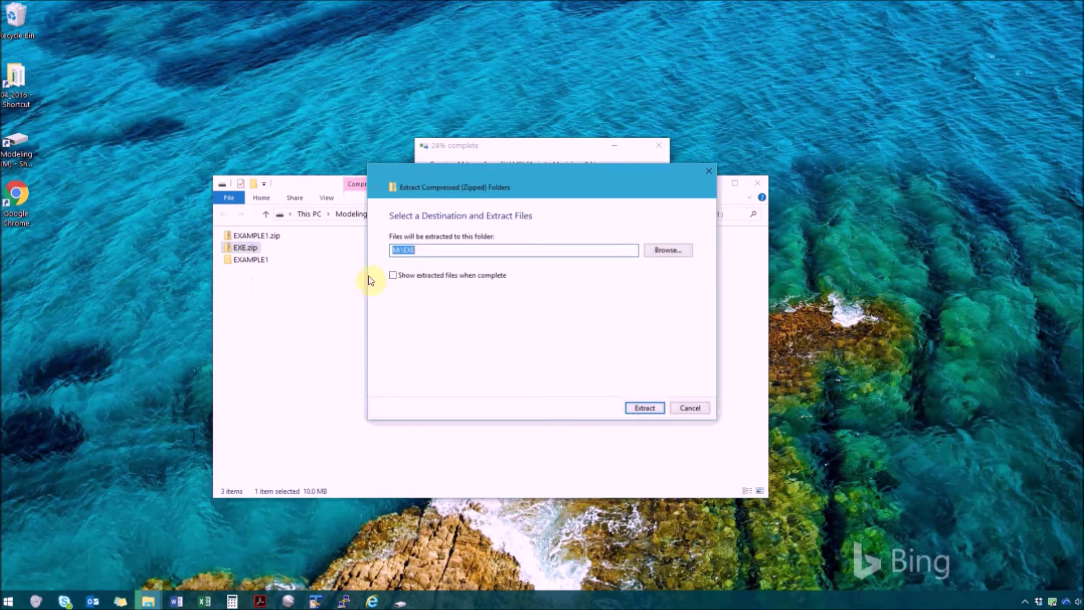
left_click(429, 251)
key("BackSpace")
key("BackSpace")
key("BackSpace")
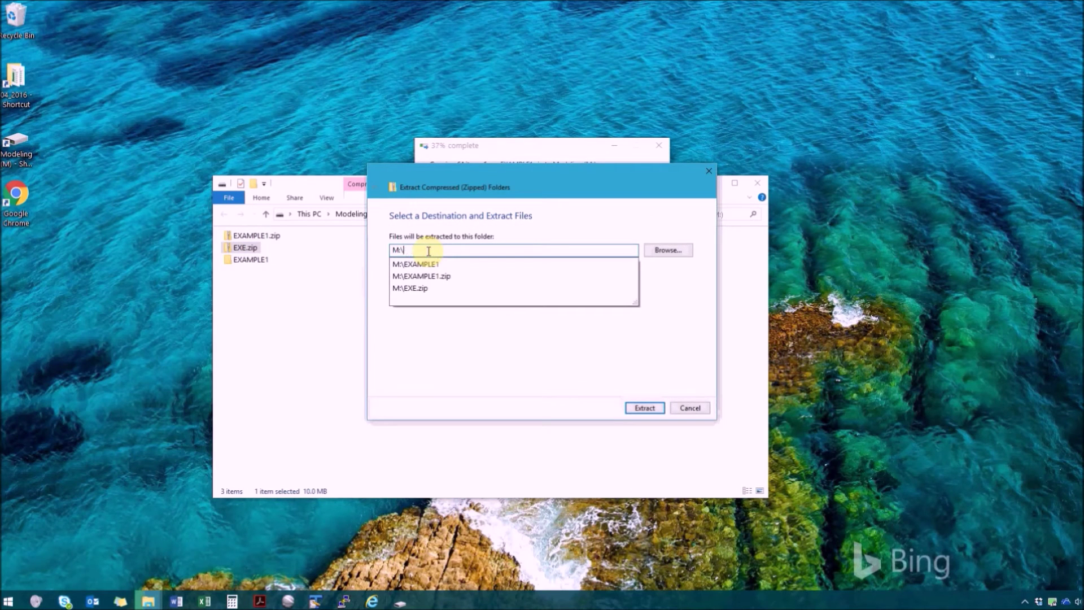
left_click(646, 407)
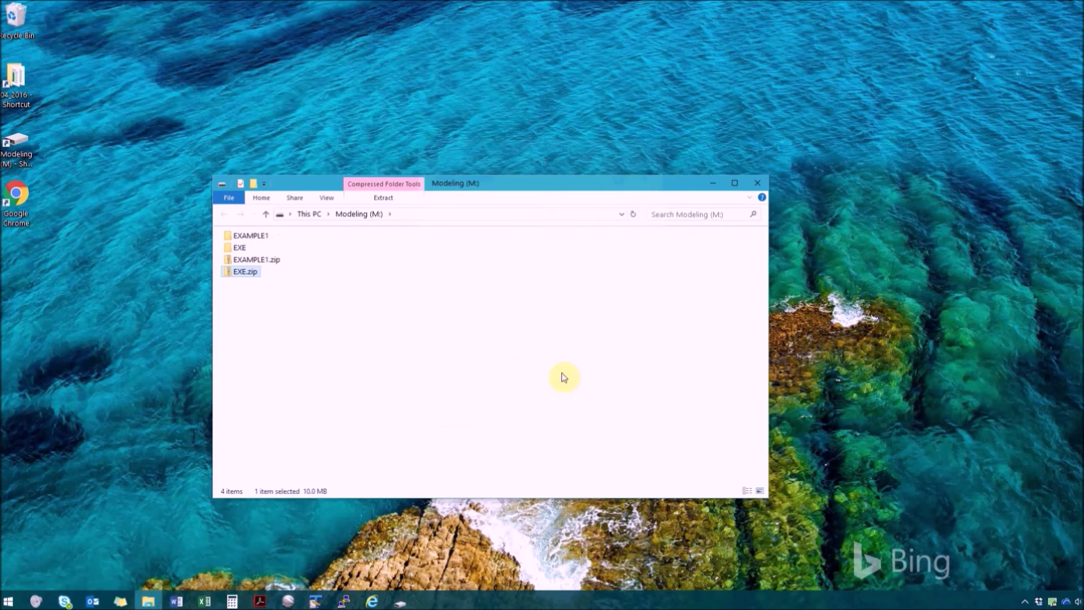
Select EXAMPLE1.zip and EXE.zip on M: and delete both archives.
left_click(248, 248)
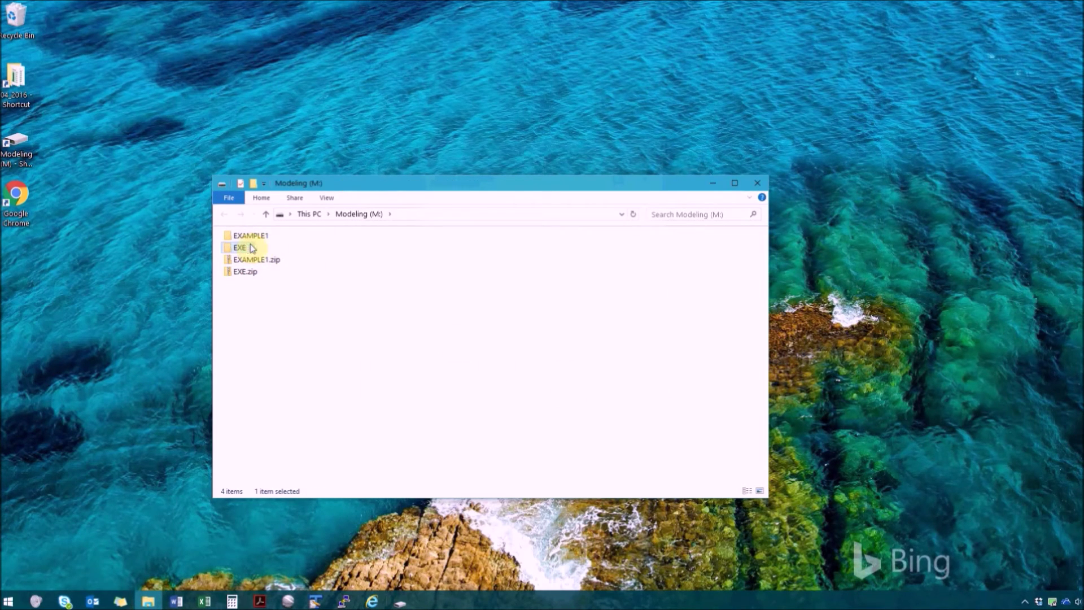
left_click(261, 236)
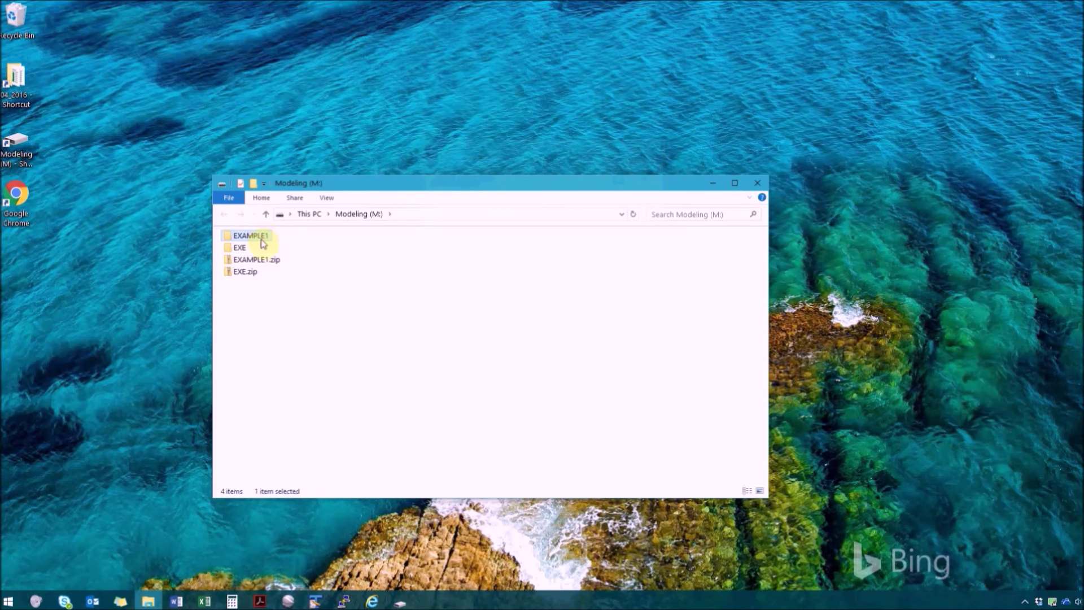
left_click(261, 260)
left_click(242, 273, "ctrl")
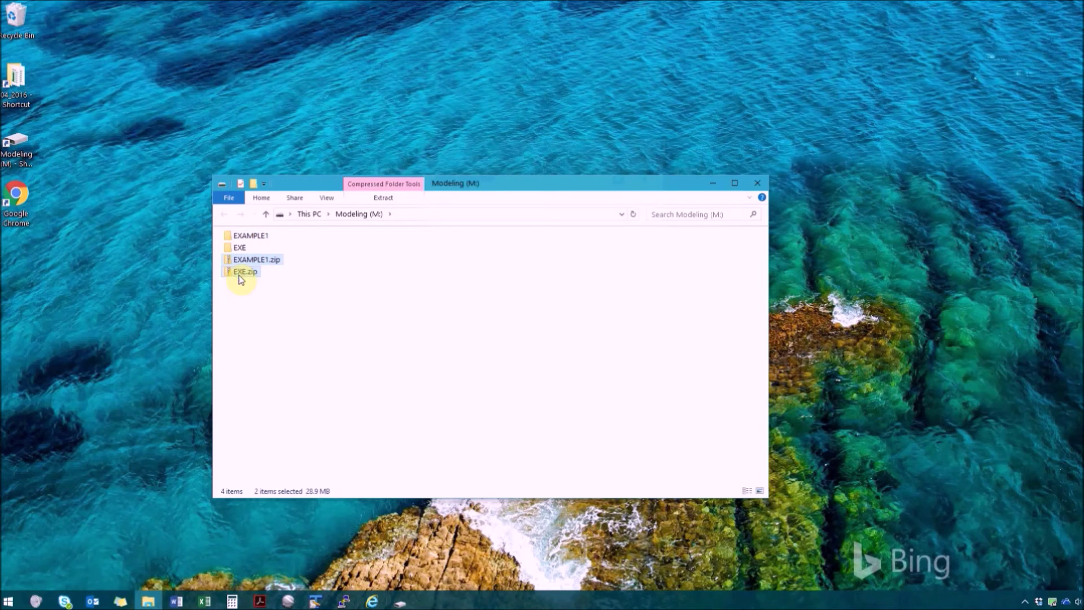
key("Delete")
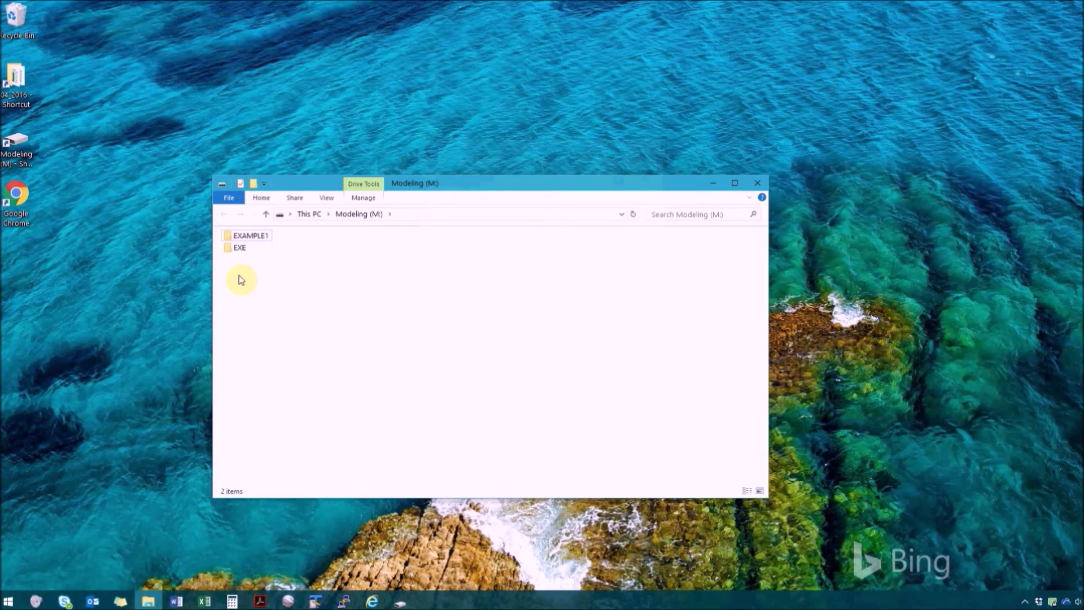
left_click(245, 237)
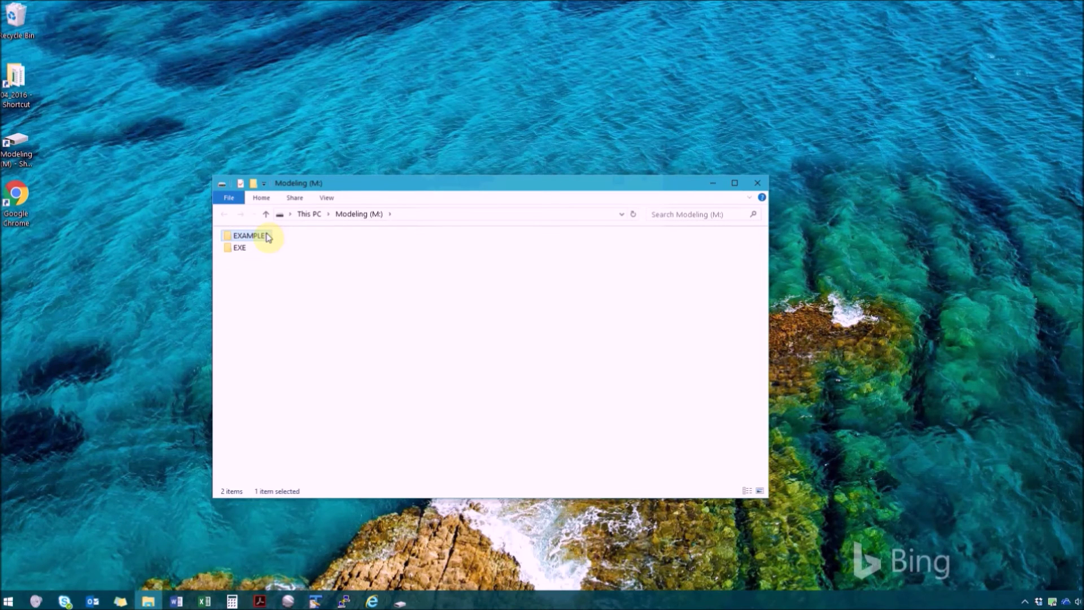
double_click(240, 247)
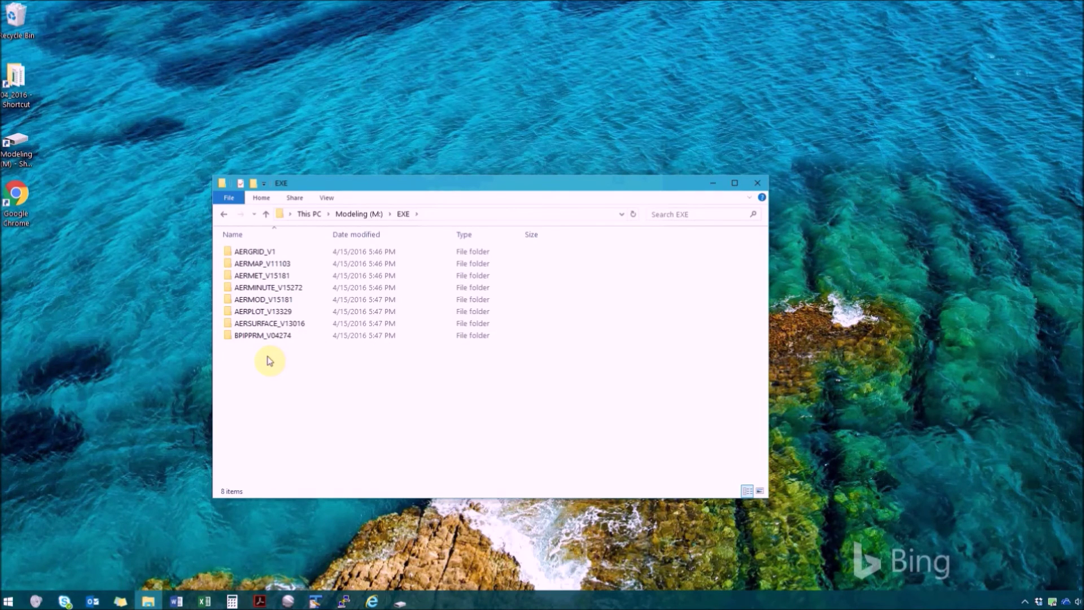
left_click(363, 215)
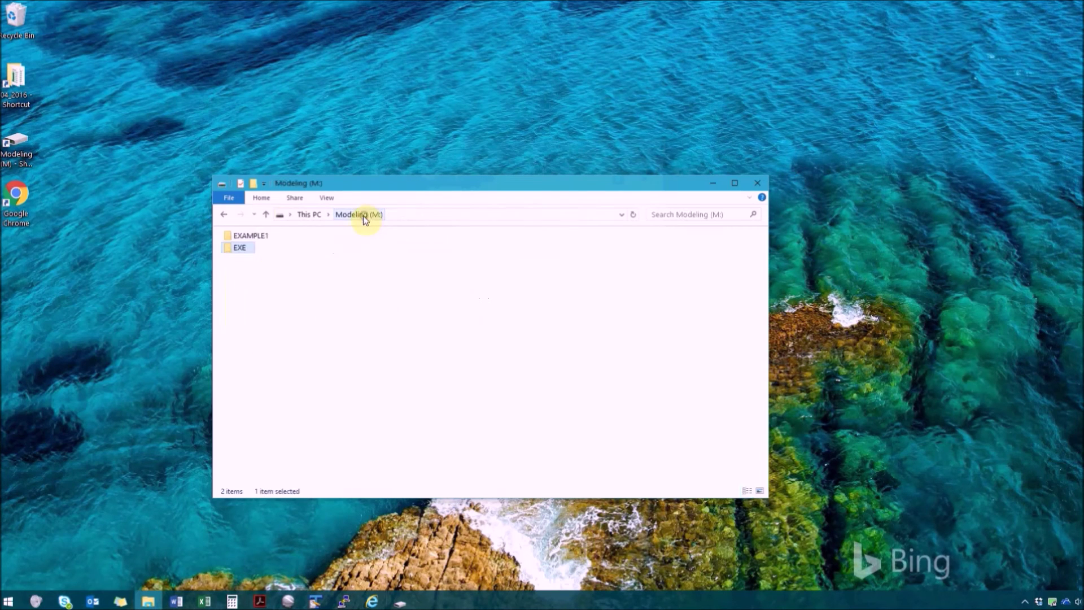
Open EXAMPLE1 and browse its AERGRID, AERMAP, AERMET, AERMINUTE and AERMOD subfolders.
double_click(262, 239)
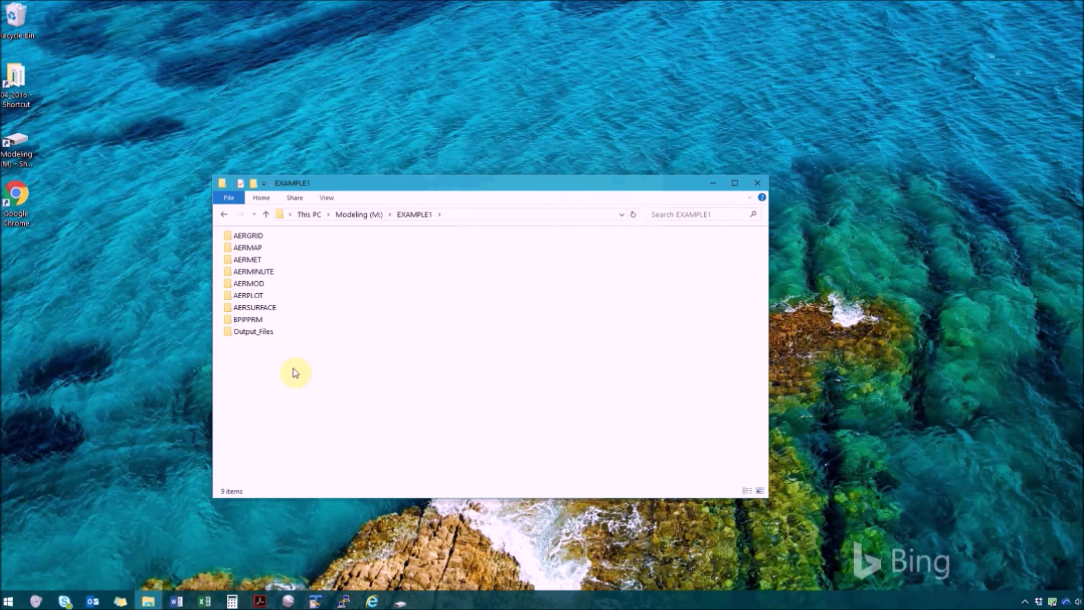
double_click(234, 236)
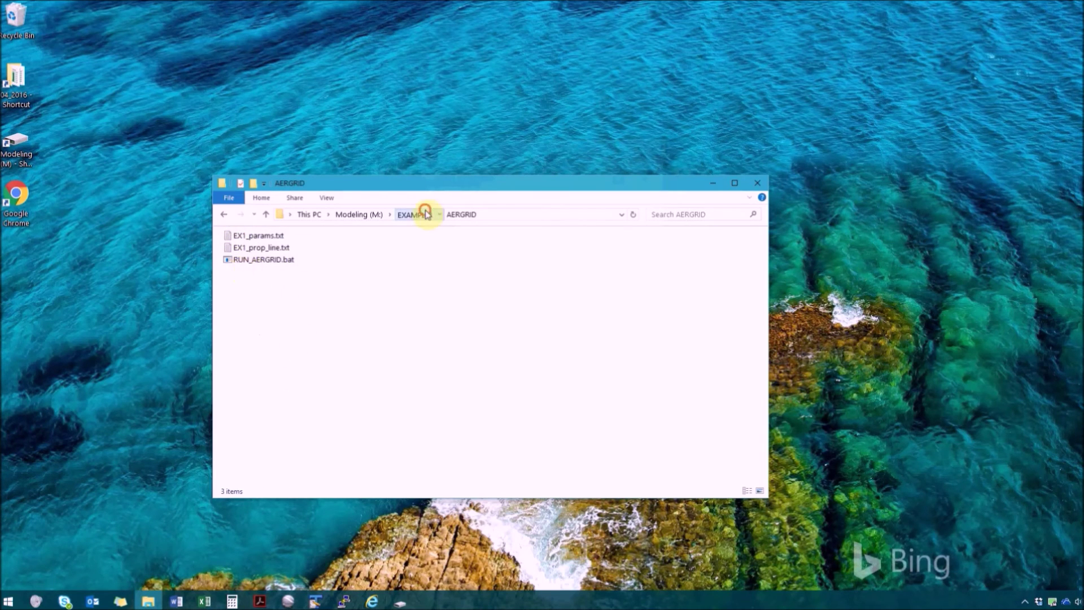
left_click(423, 214)
double_click(254, 250)
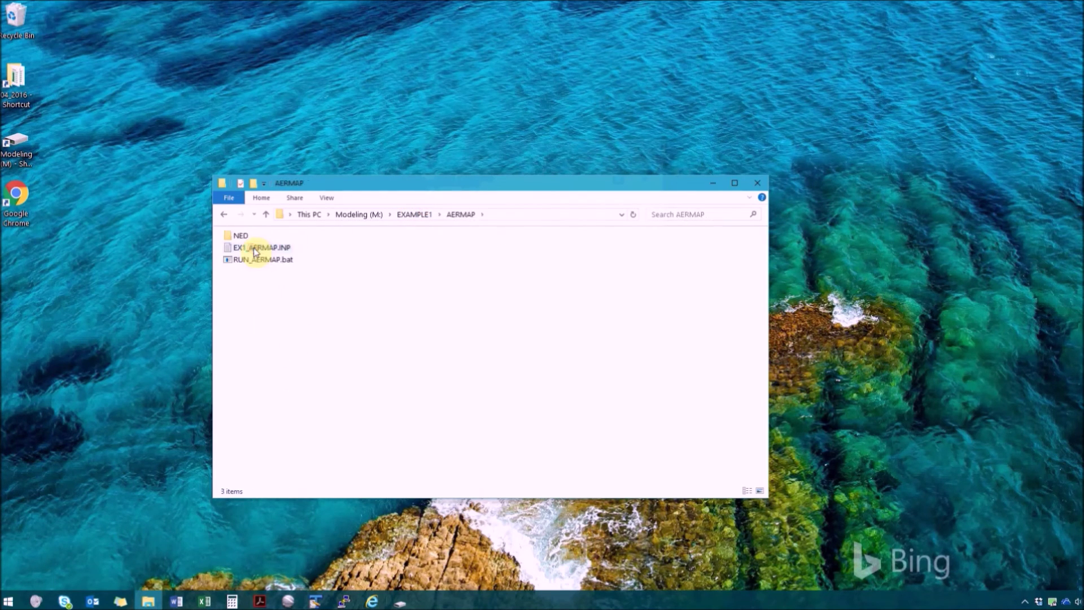
left_click(416, 218)
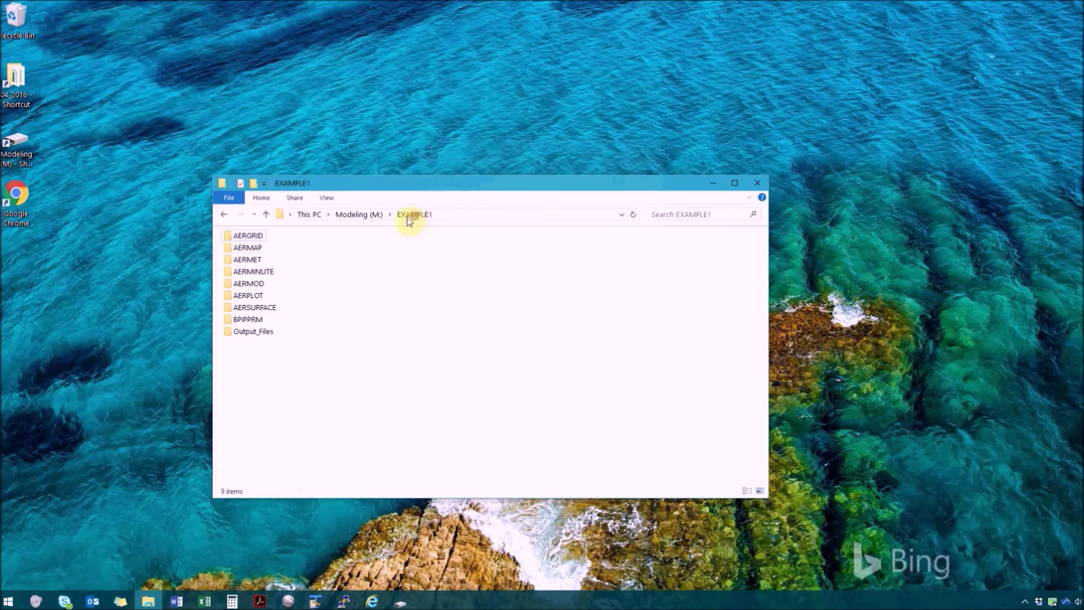
double_click(254, 261)
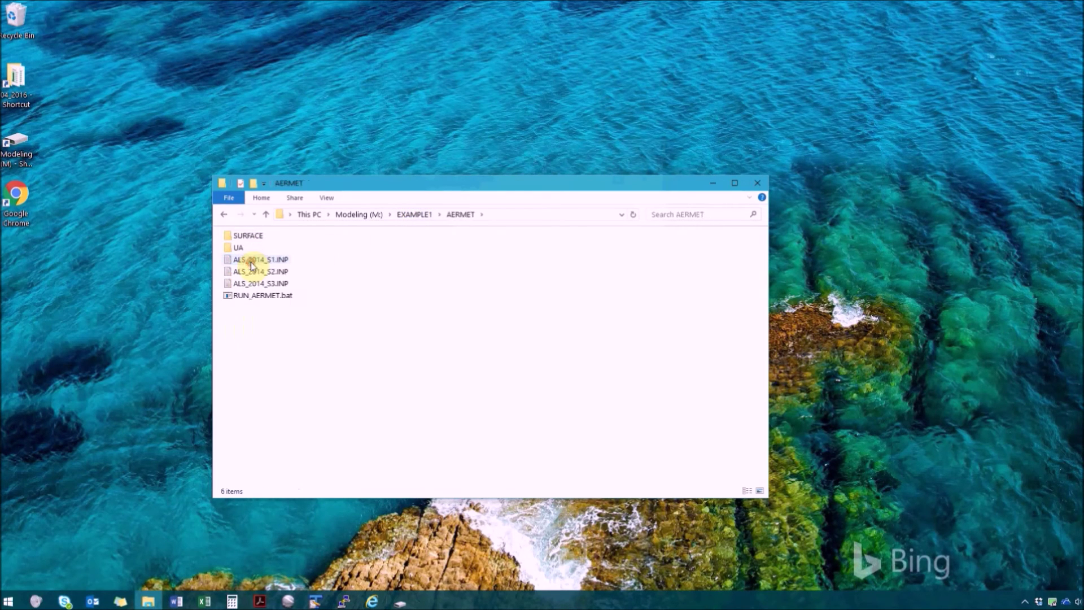
left_click(416, 216)
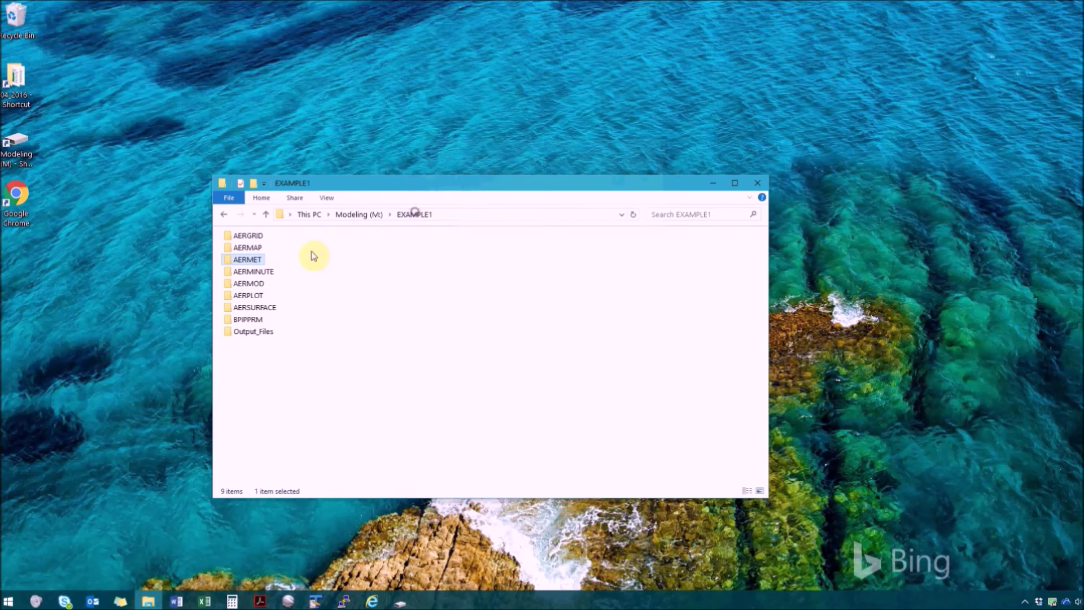
double_click(269, 272)
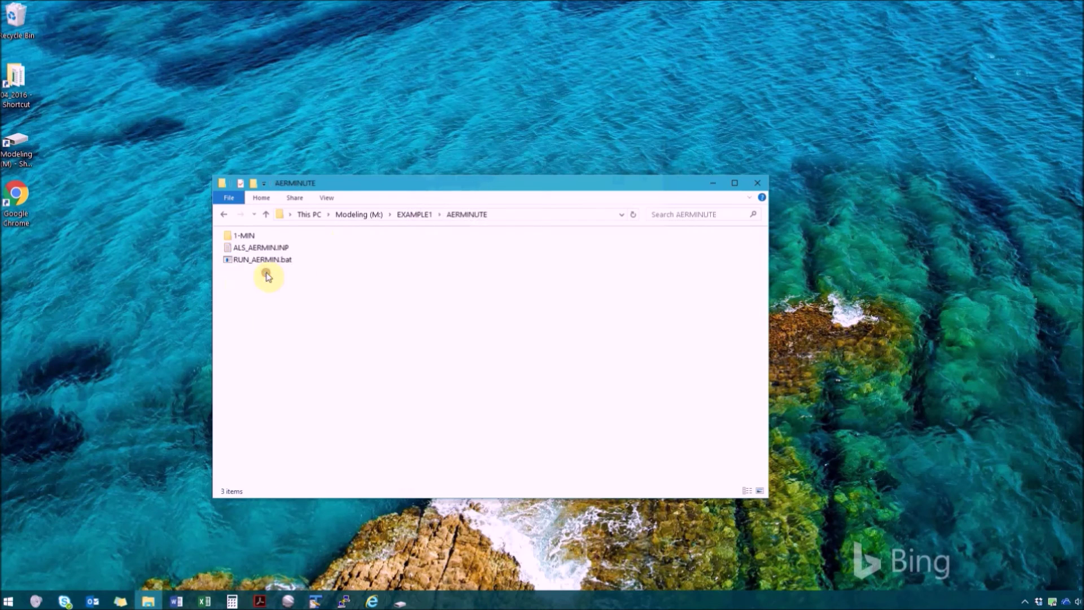
left_click(415, 214)
double_click(268, 285)
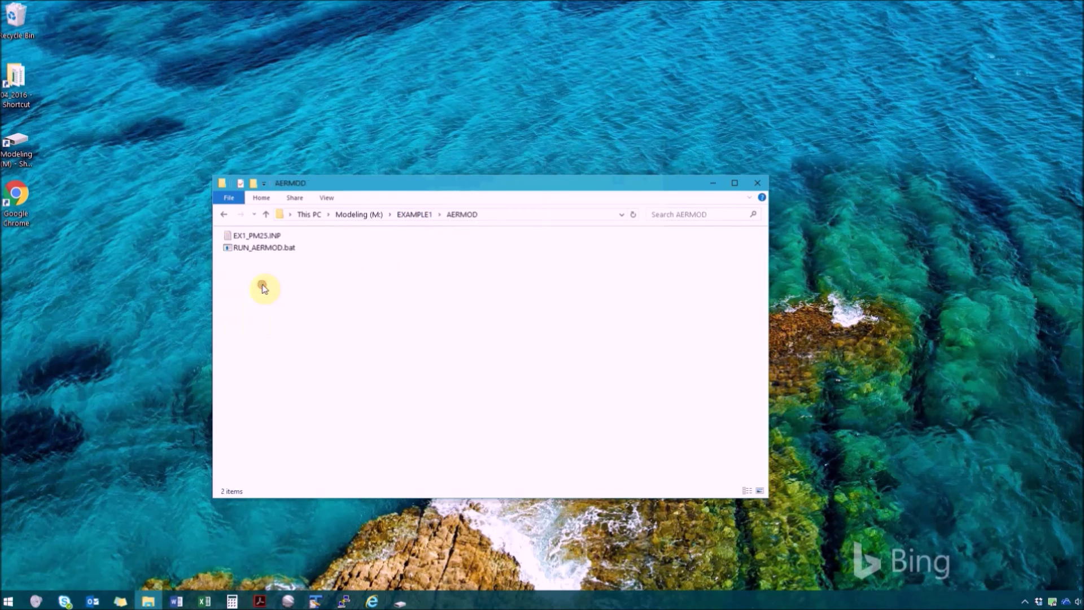
left_click(417, 216)
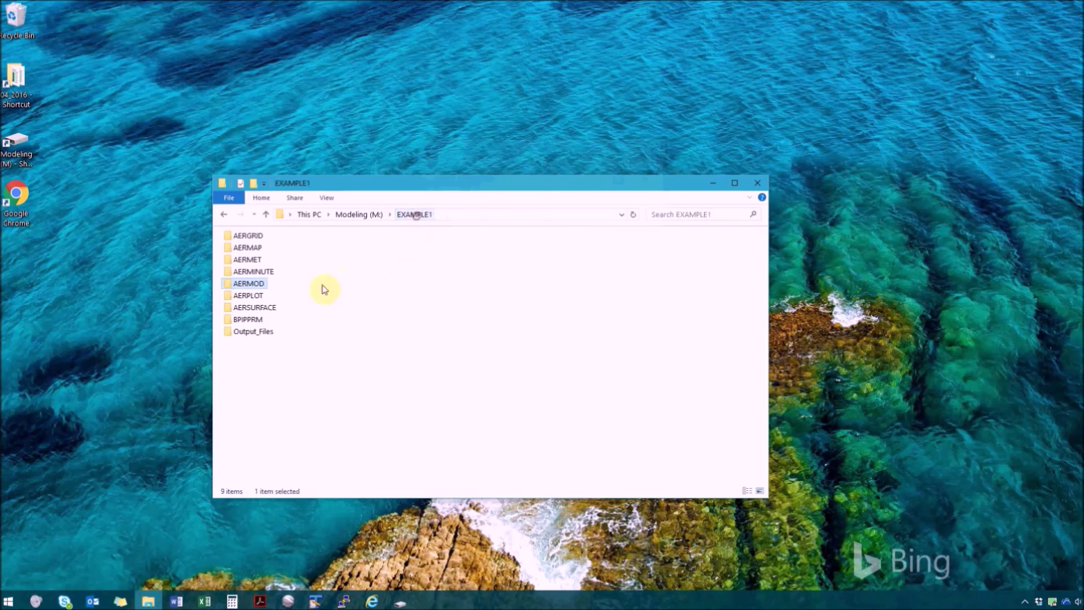
Browse the AERPLOT, AERSURFACE, BPIPPRM and Output_Files subfolders, returning to EXAMPLE1.
double_click(256, 297)
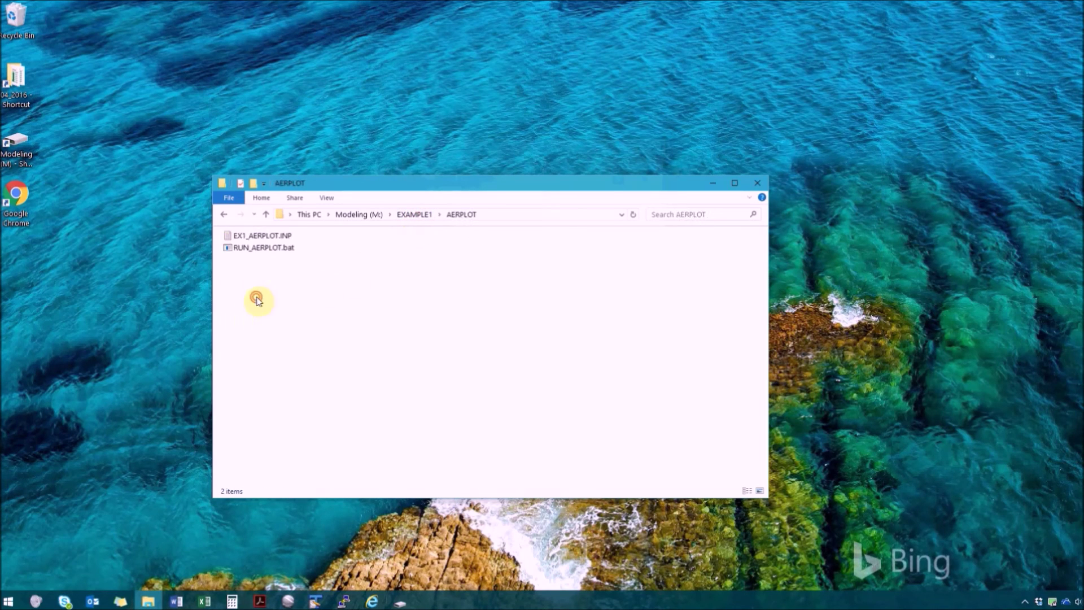
left_click(407, 214)
double_click(273, 308)
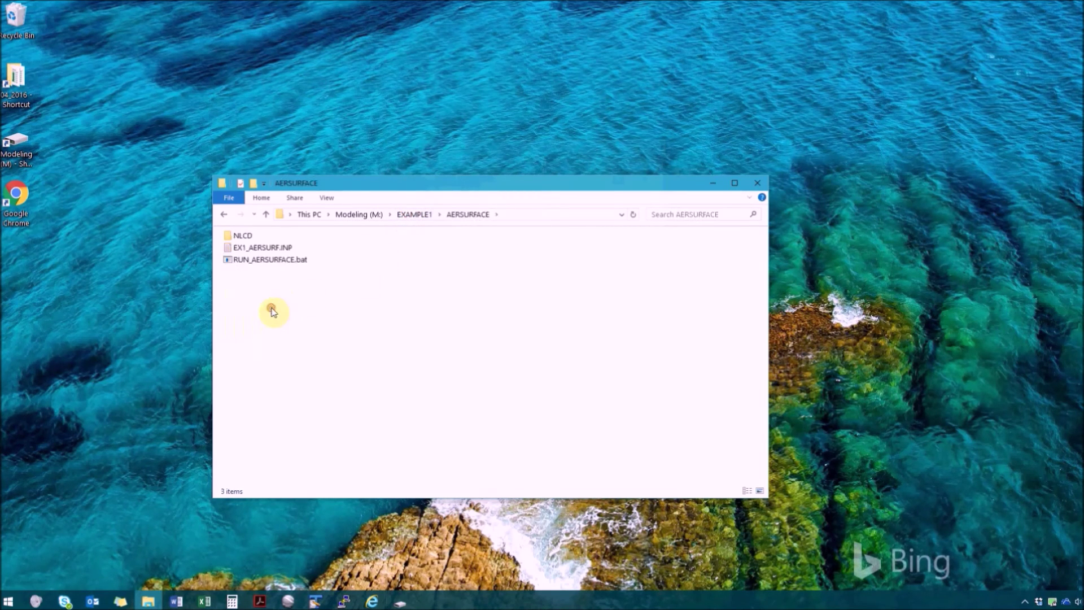
left_click(407, 215)
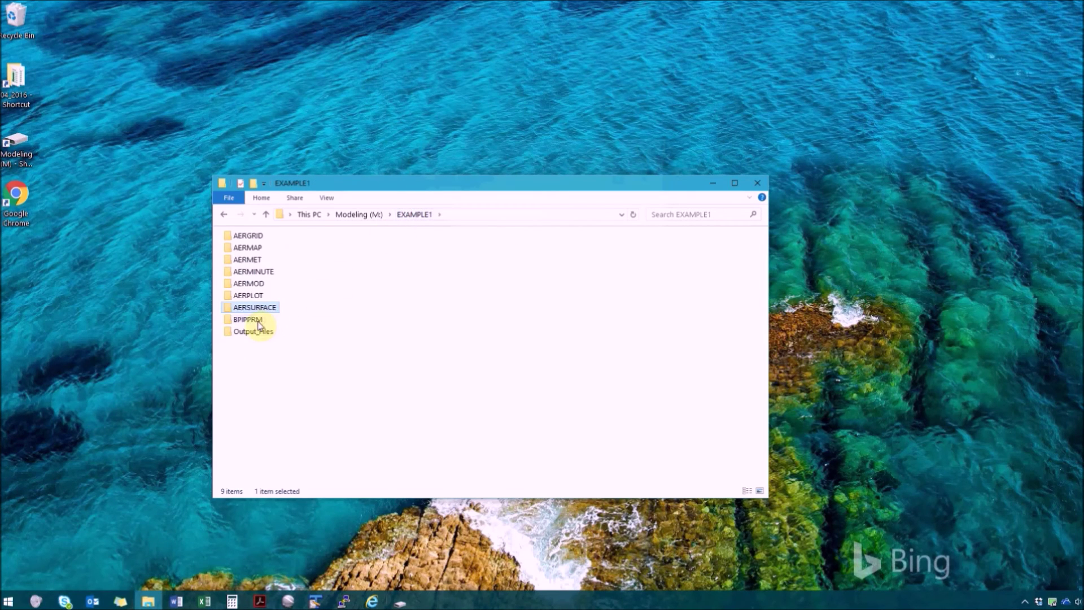
double_click(258, 324)
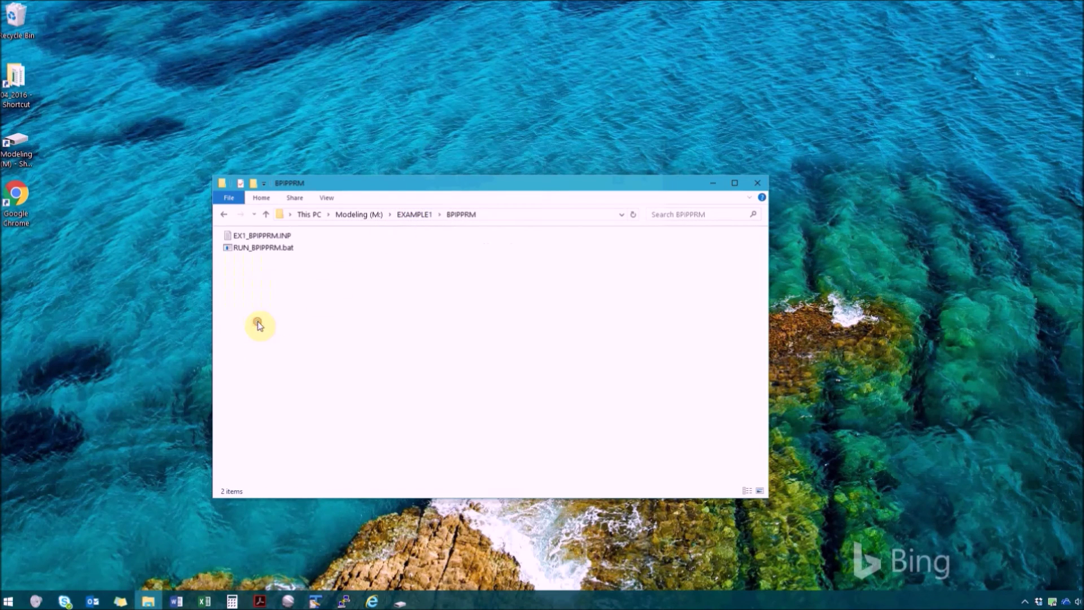
left_click(416, 221)
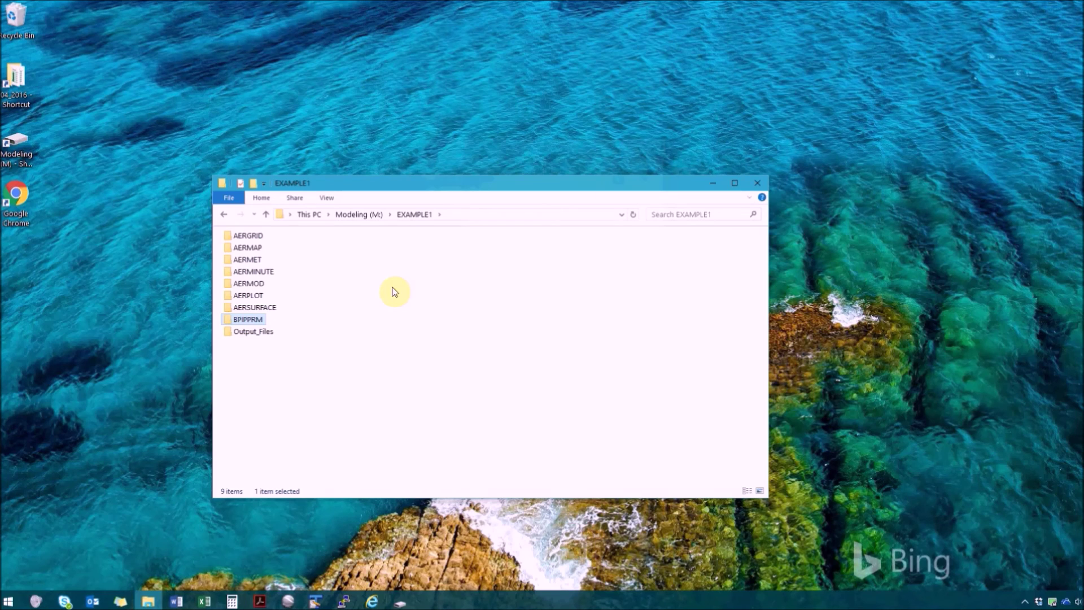
double_click(261, 332)
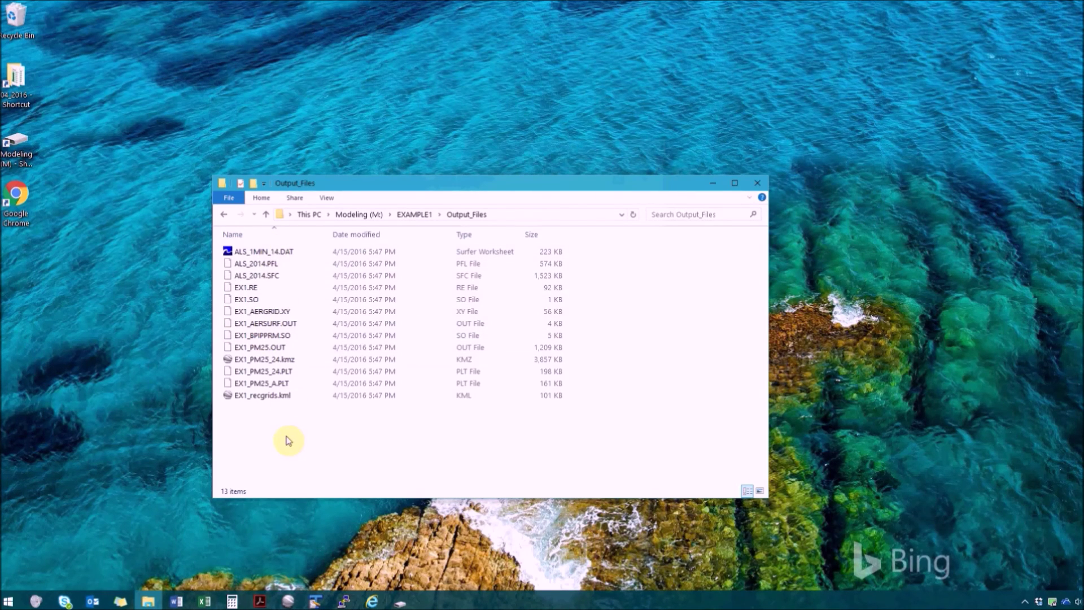
left_click(413, 215)
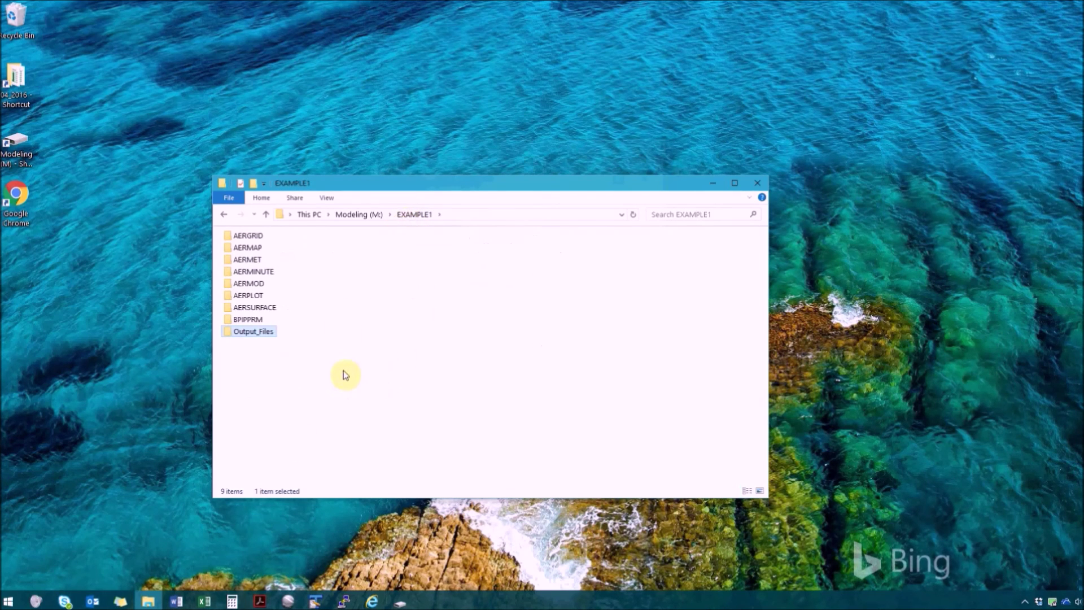